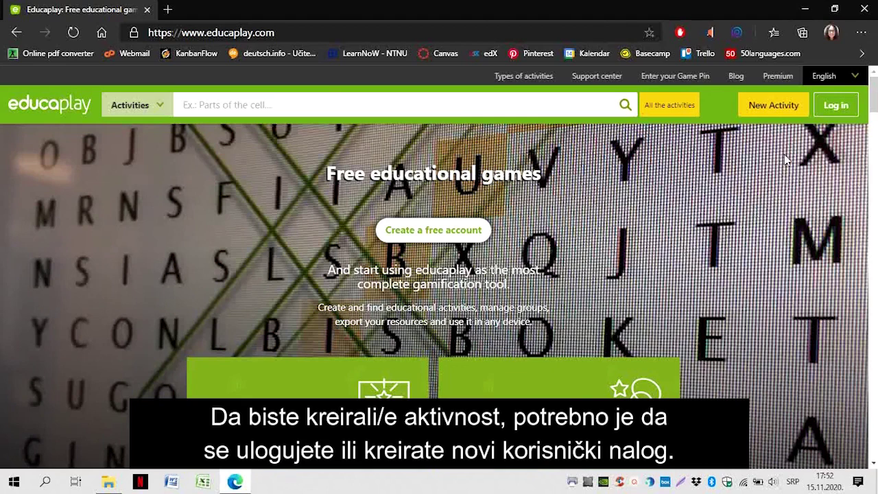
# Sign in to the teacher account through a linked social login and return home
pyautogui.click(836, 106)
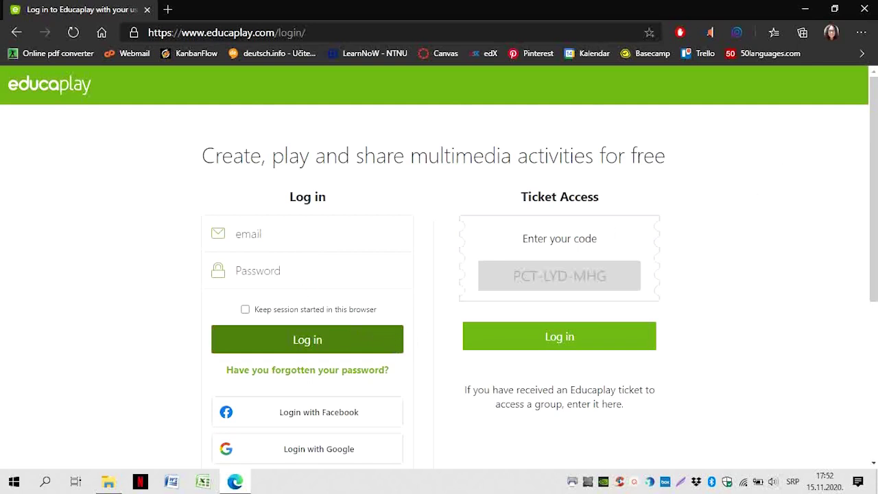
pyautogui.scroll(-2, 398, 333)
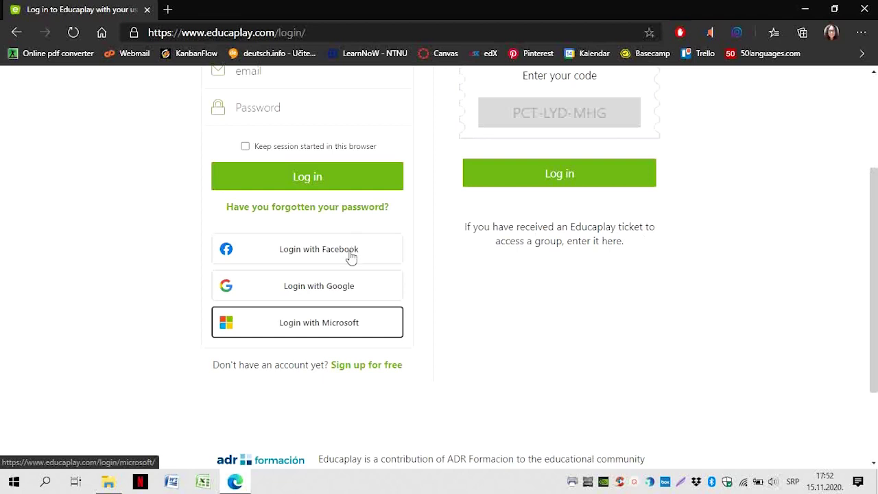
pyautogui.click(346, 296)
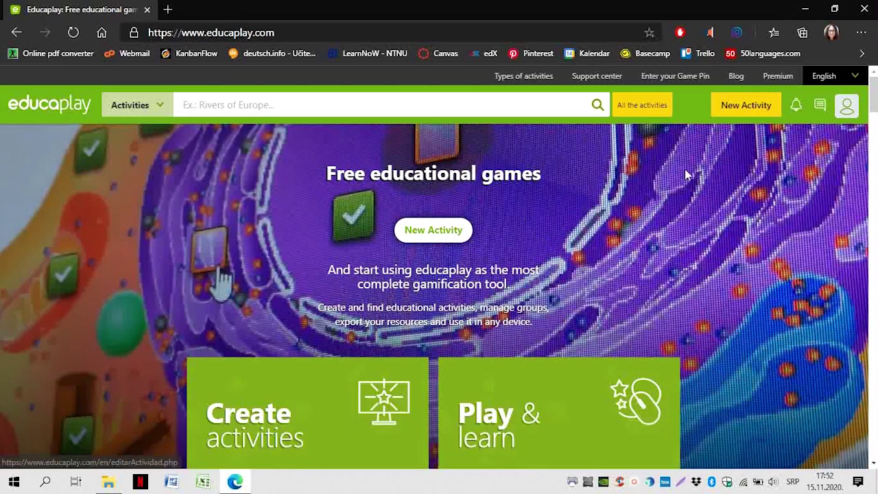
# Start a new activity and choose Video Quiz as its type
pyautogui.click(738, 110)
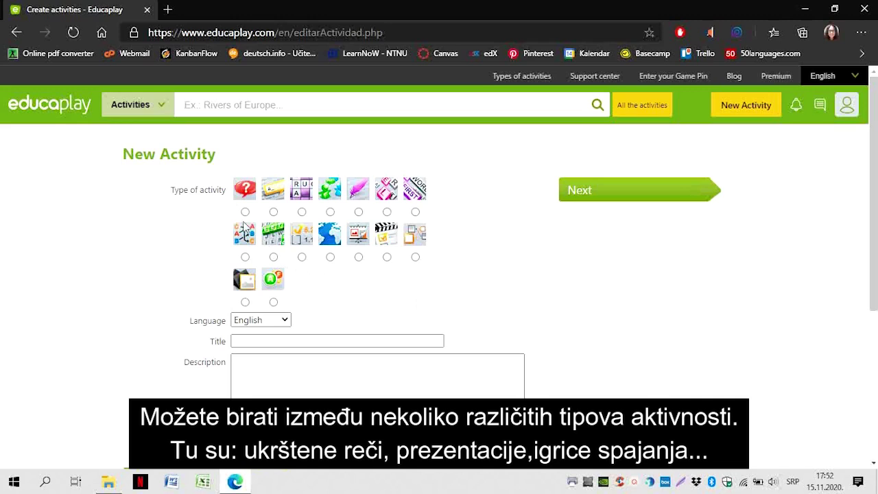
pyautogui.click(246, 210)
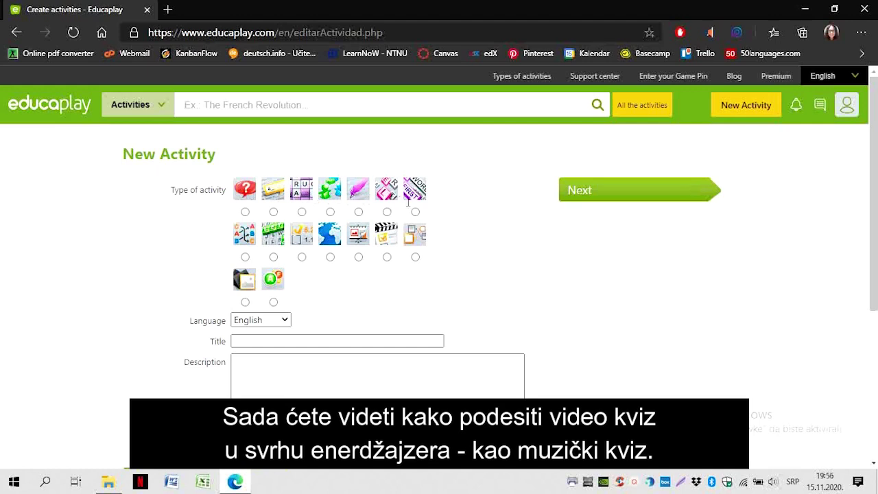
pyautogui.click(387, 257)
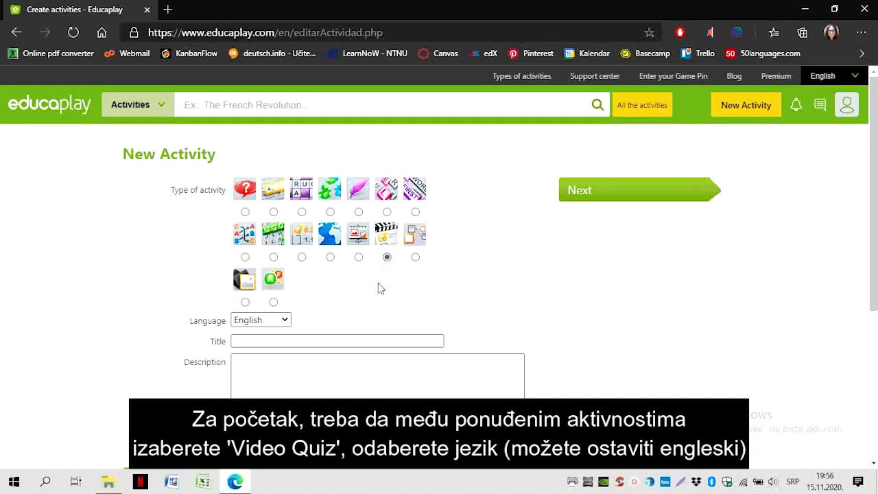
pyautogui.scroll(-2, 378, 283)
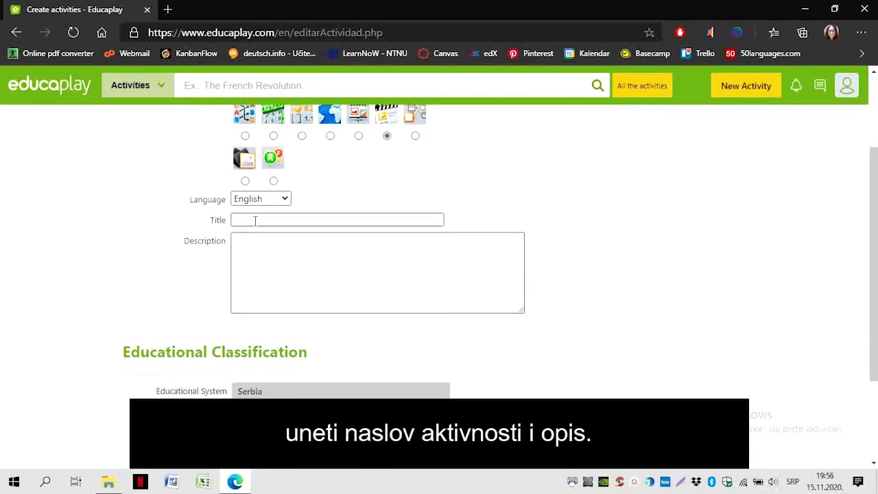
# Enter the title 'Muzički kviz' and description 'Muzički kviz proba', then pick a course
pyautogui.click(255, 220)
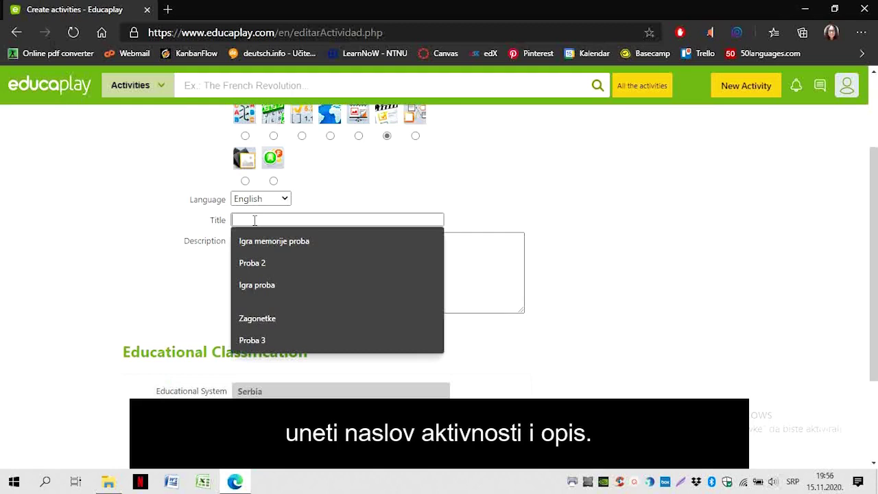
pyautogui.write('Muzički kvi')
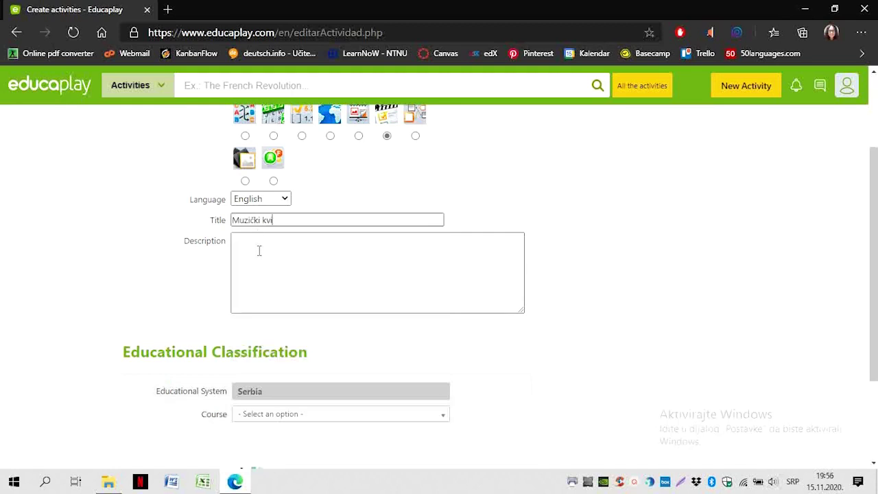
pyautogui.write('z')
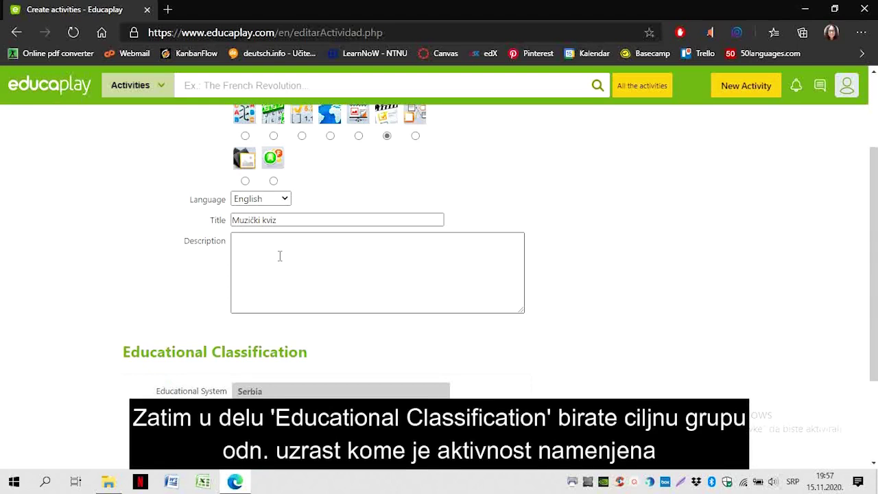
pyautogui.click(280, 255)
pyautogui.write('Muzički kviz proba')
pyautogui.scroll(-3, 391, 309)
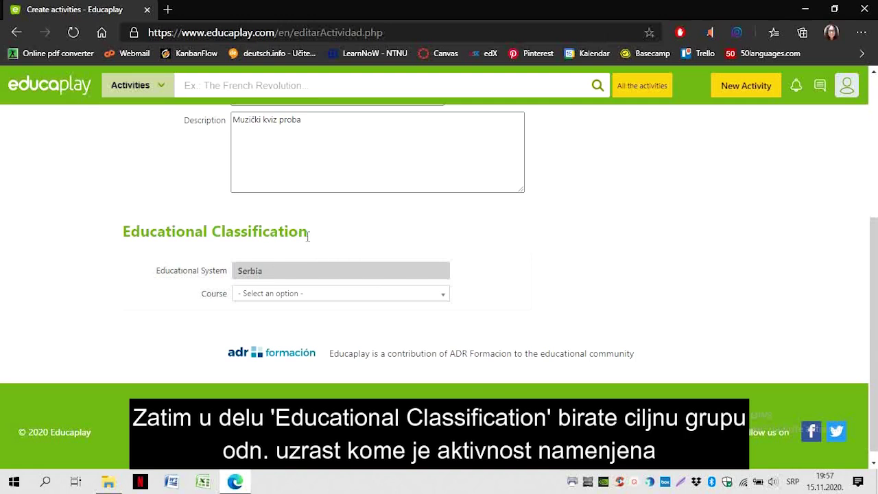
pyautogui.click(328, 295)
pyautogui.scroll(-5, 372, 362)
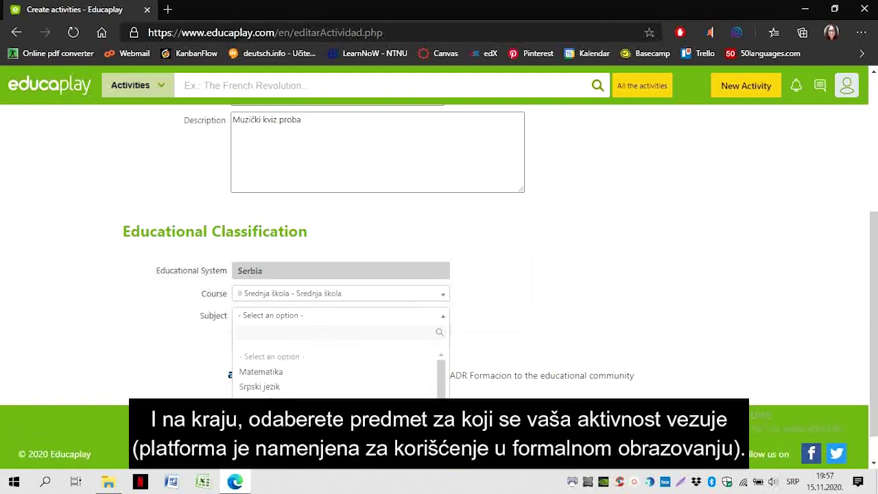
pyautogui.scroll(-3, 339, 374)
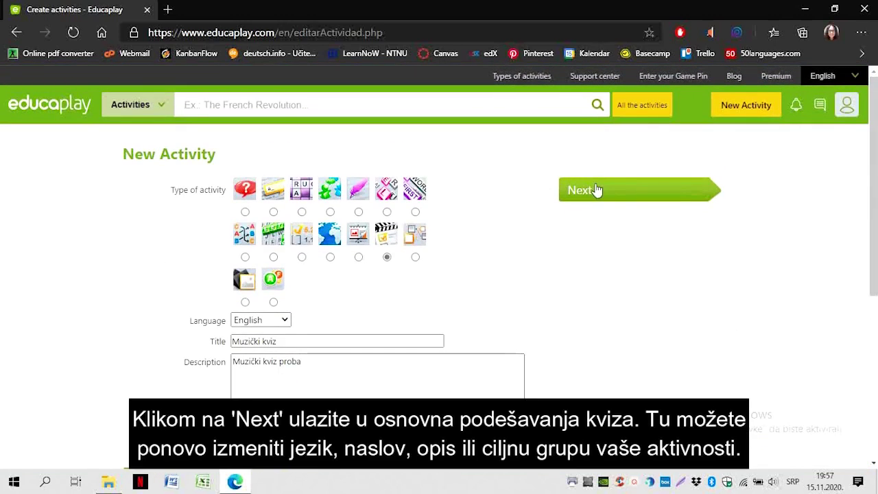
# Continue to the video quiz configuration, glancing at the general data and tutorial
pyautogui.click(596, 190)
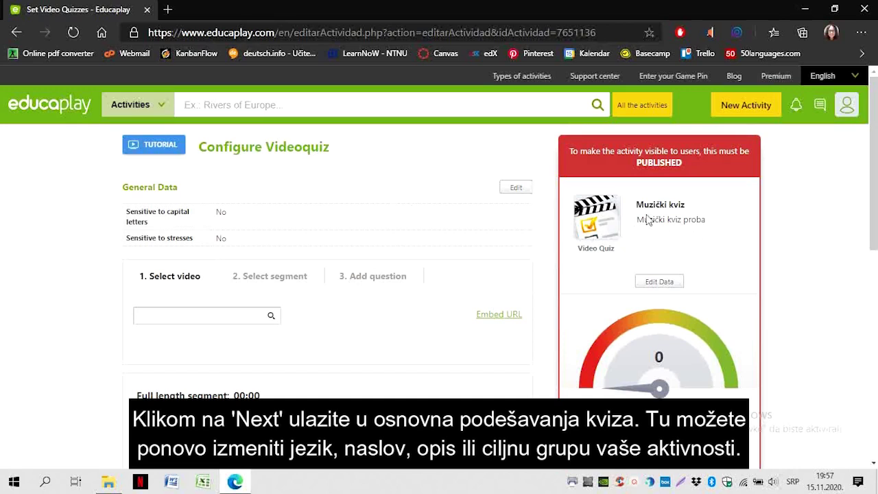
pyautogui.click(659, 281)
pyautogui.click(485, 172)
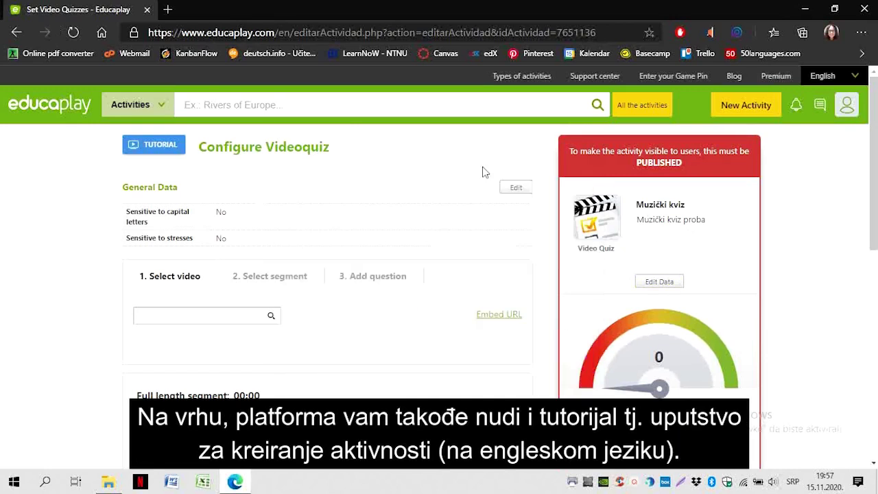
pyautogui.click(150, 148)
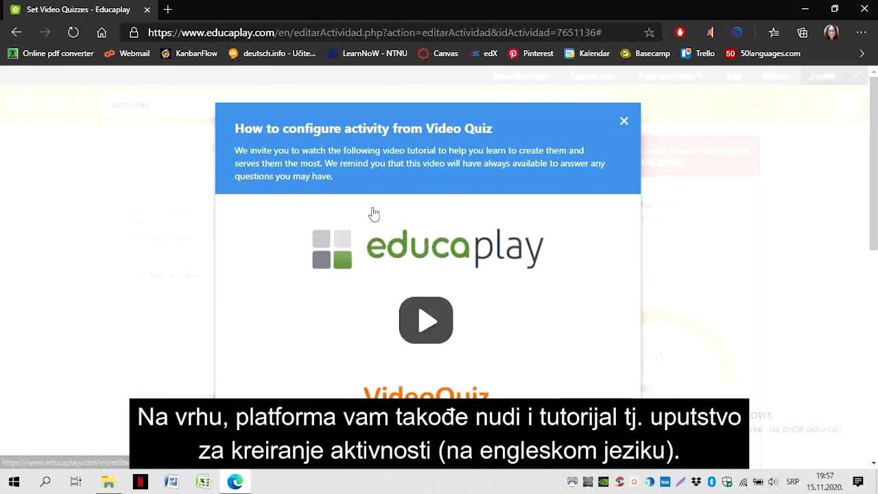
pyautogui.press('Escape')
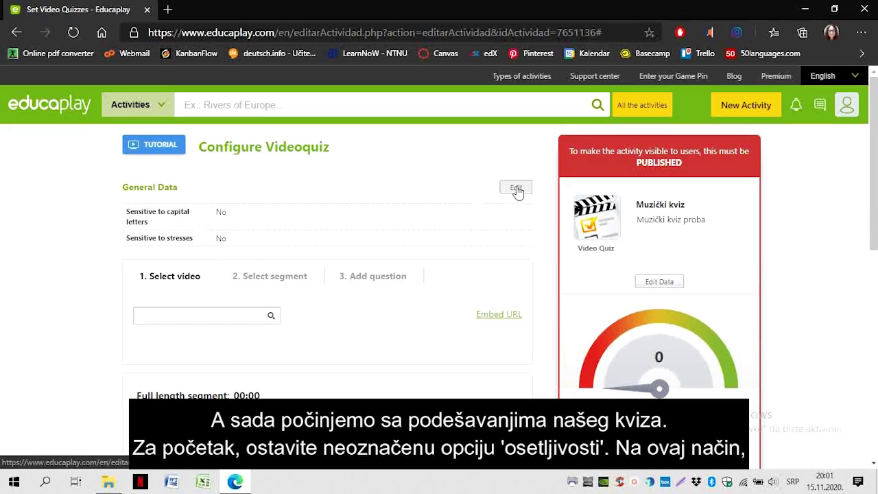
# Leave capital-letter and stress sensitivity off and choose to add the video by link
pyautogui.click(516, 187)
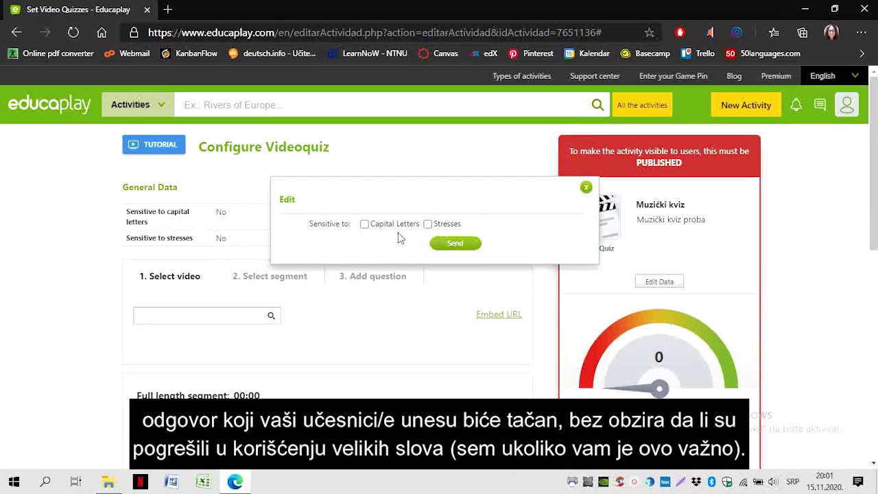
pyautogui.click(585, 188)
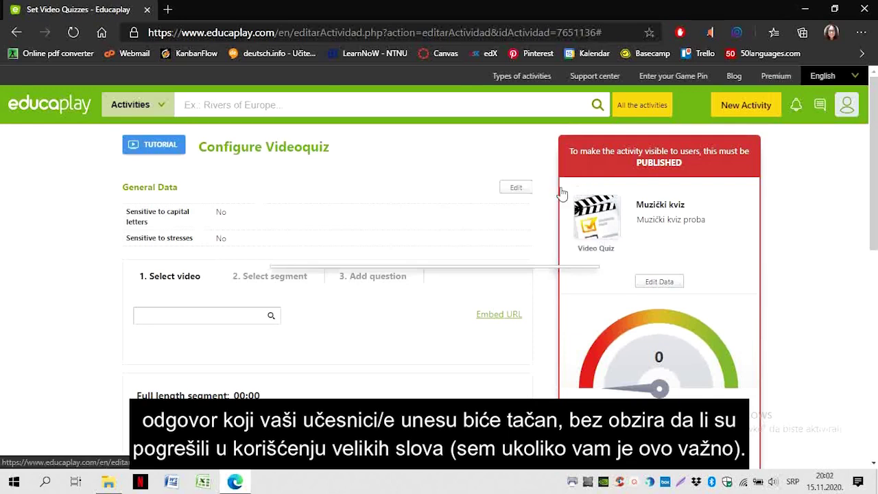
pyautogui.scroll(-1, 480, 246)
pyautogui.click(497, 258)
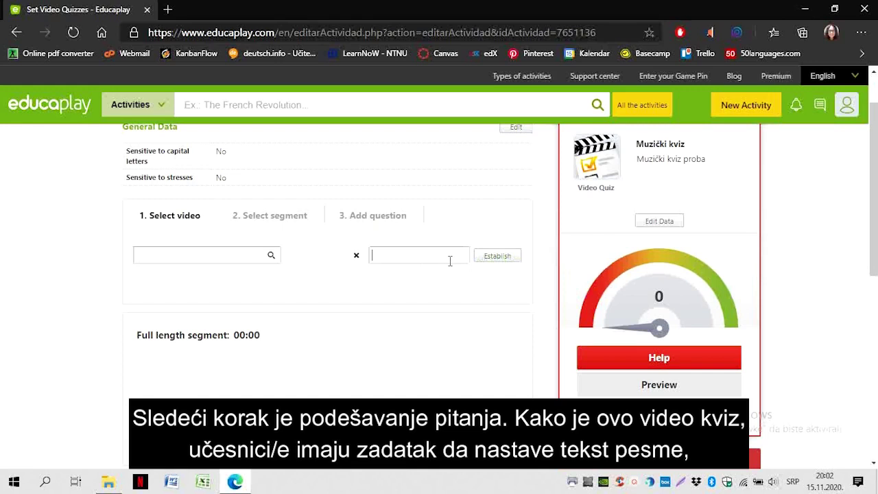
# Search for 'ruzica si bila' and attach the Bijelo Dugme - Ružica si bila video
pyautogui.click(211, 259)
pyautogui.scroll(-1, 211, 262)
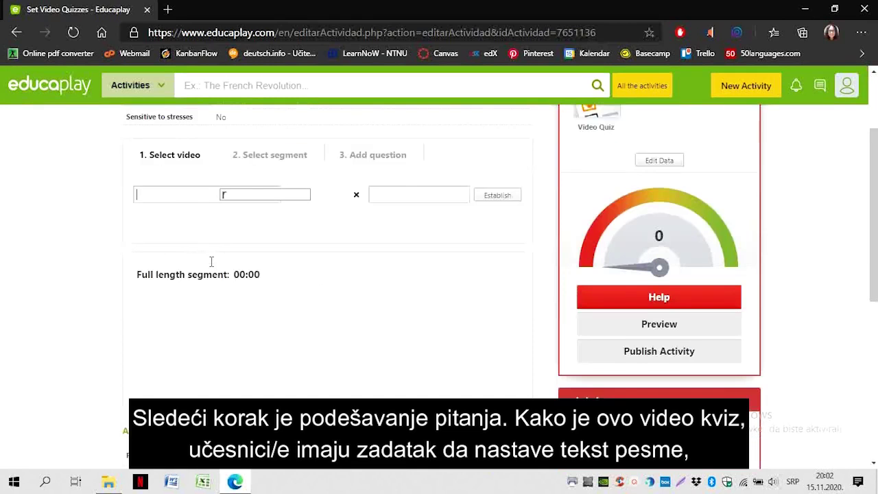
pyautogui.write('ruzica si bila')
pyautogui.press('Return')
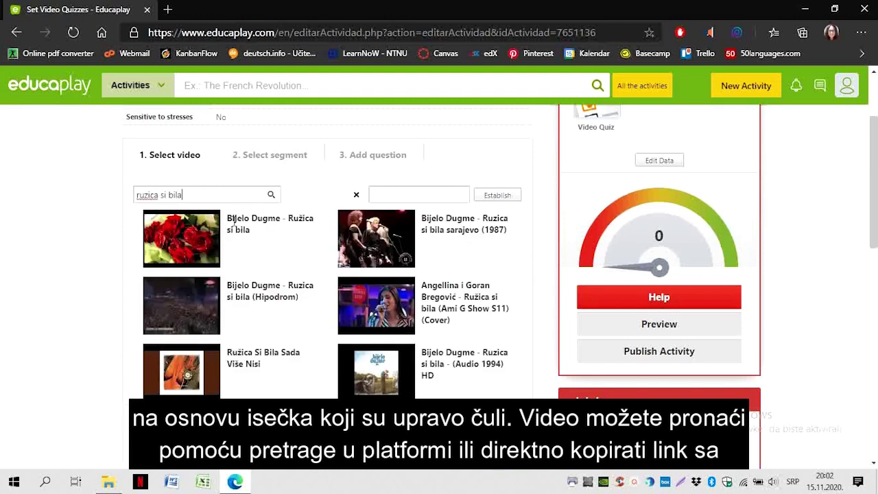
pyautogui.click(240, 243)
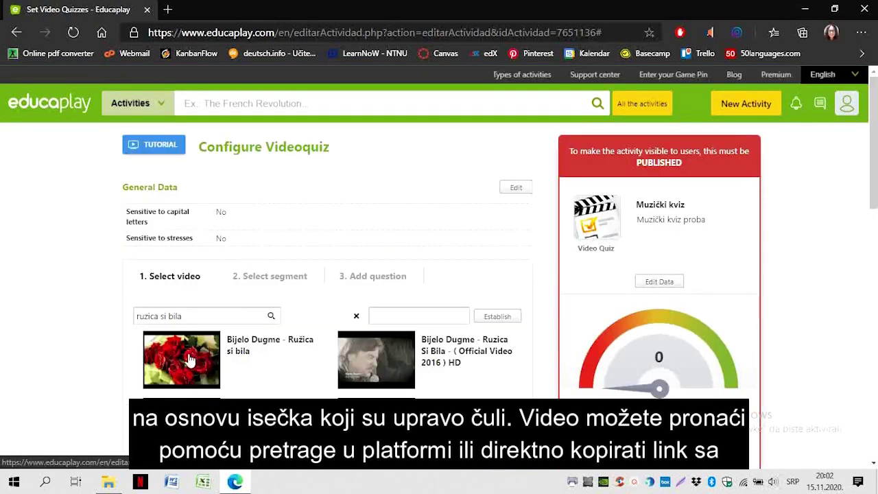
# Trim the question clip to run from 00:20 to 00:40 and play it to check
pyautogui.scroll(-3, 82, 302)
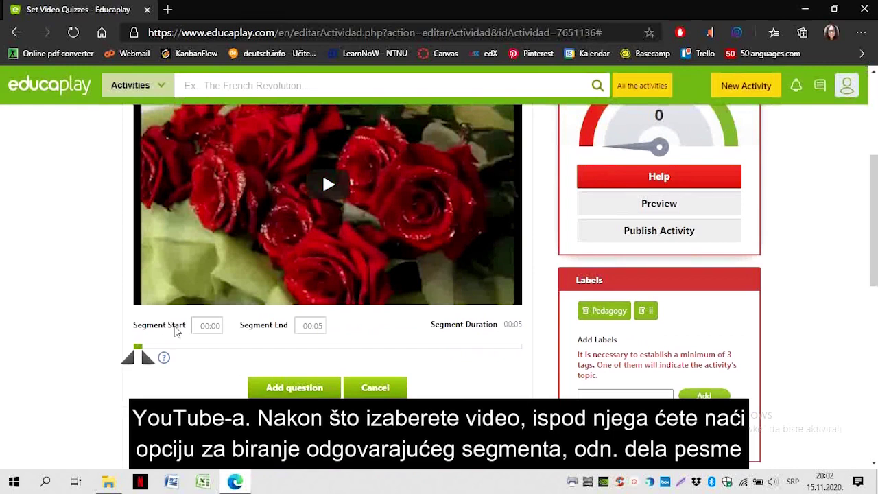
pyautogui.moveTo(147, 358); pyautogui.dragTo(204, 358)
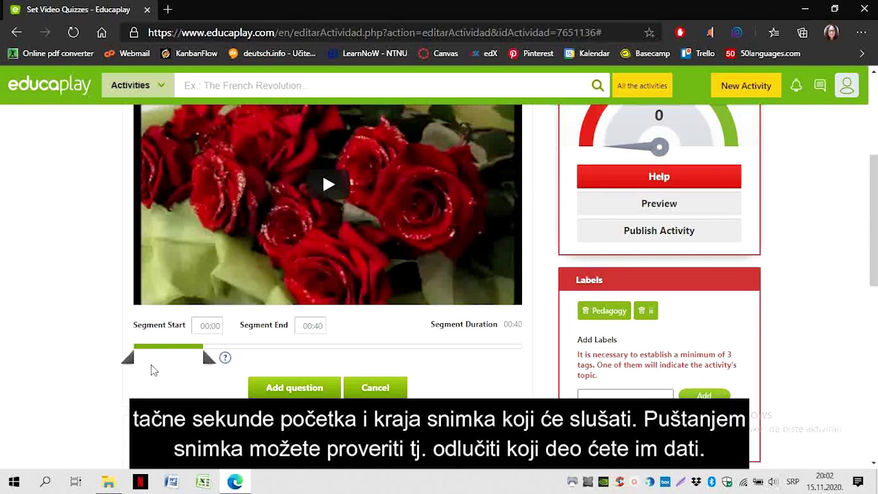
pyautogui.moveTo(131, 363); pyautogui.dragTo(169, 369)
pyautogui.click(329, 207)
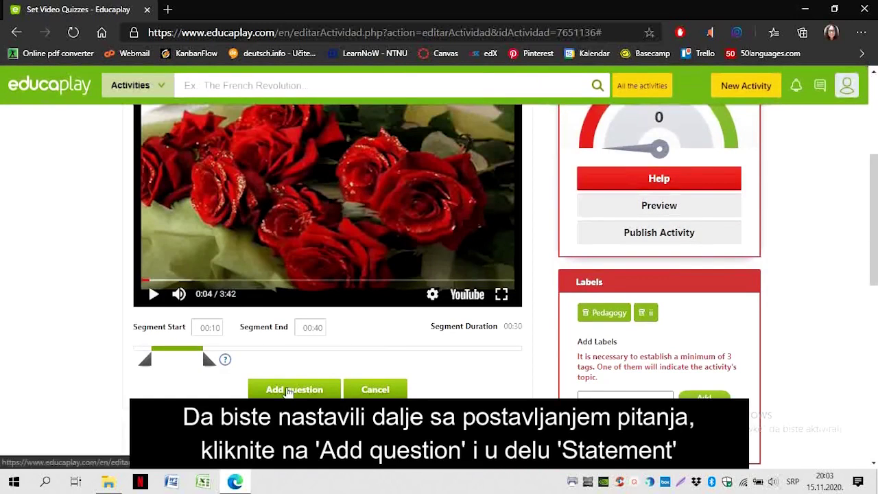
pyautogui.click(289, 389)
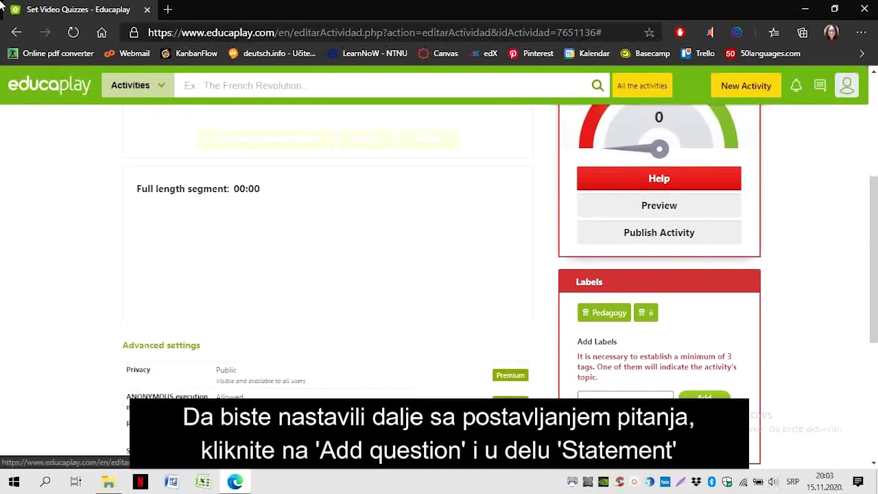
# Enter the statement 'Nastavi tekst pesme...' with Written as the response type
pyautogui.scroll(3, 420, 294)
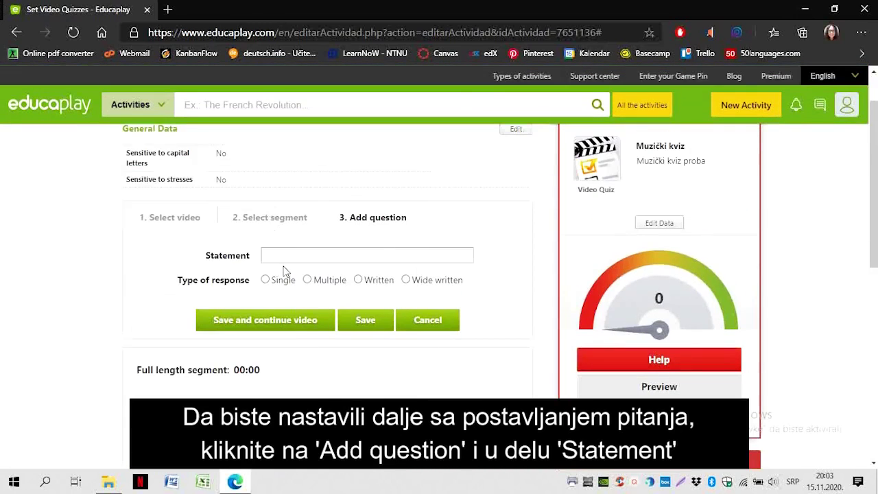
pyautogui.scroll(-1, 284, 269)
pyautogui.write('Nastavi t')
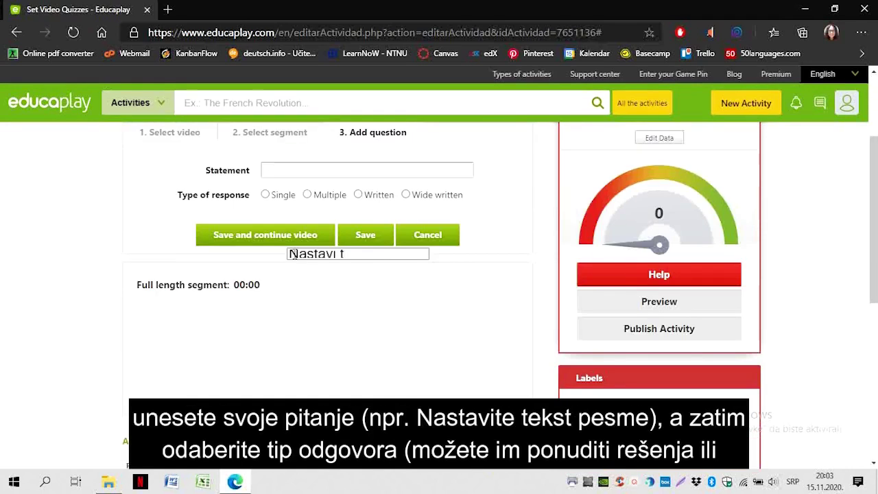
pyautogui.write('ekst pesm')
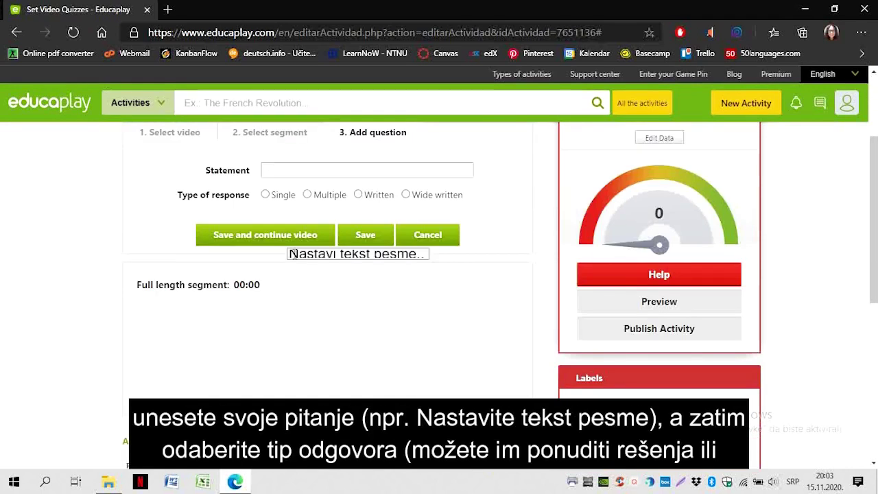
pyautogui.write('e...')
pyautogui.scroll(1, 293, 254)
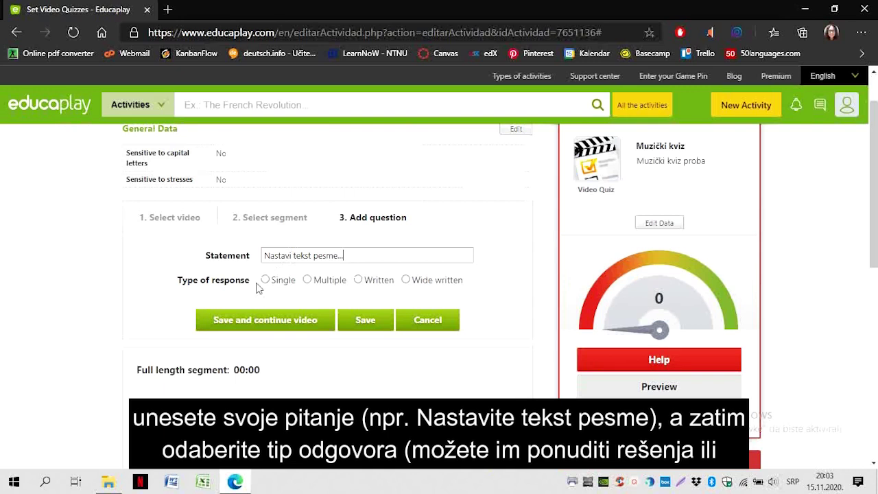
pyautogui.click(265, 281)
pyautogui.scroll(-1, 199, 292)
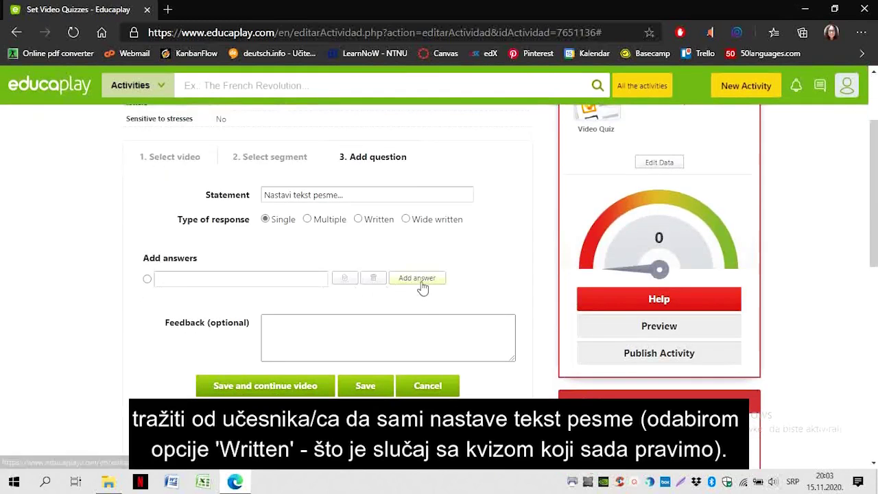
pyautogui.click(357, 219)
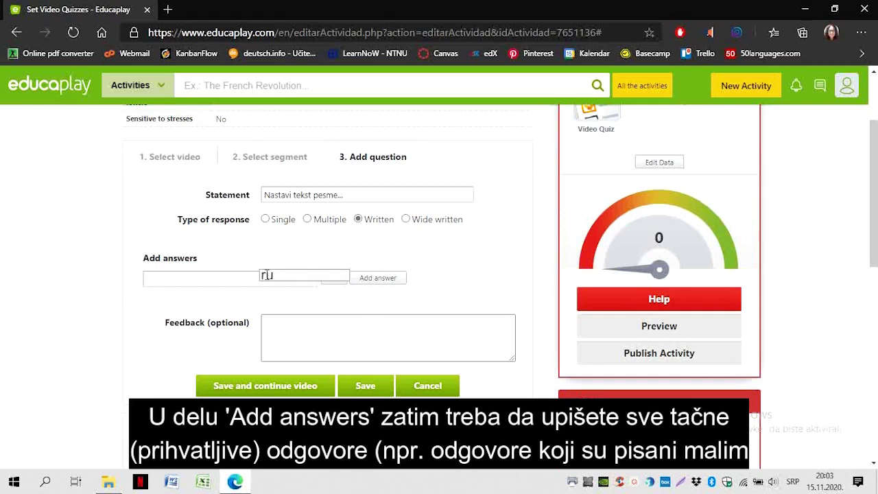
# Accept the answers 'ruzica si bila', 'ružica si bila' and 'Ružica si bila'
pyautogui.write('ca si bil')
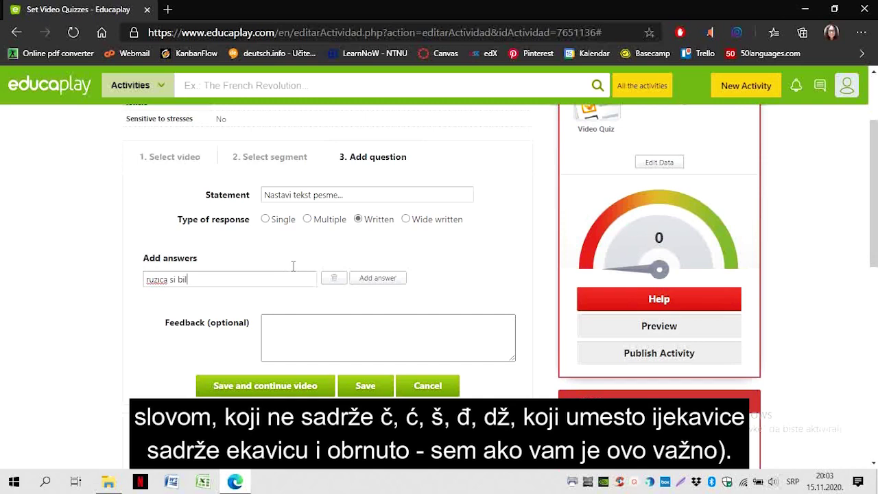
pyautogui.click(365, 279)
pyautogui.write('ružica si bila')
pyautogui.press('Return')
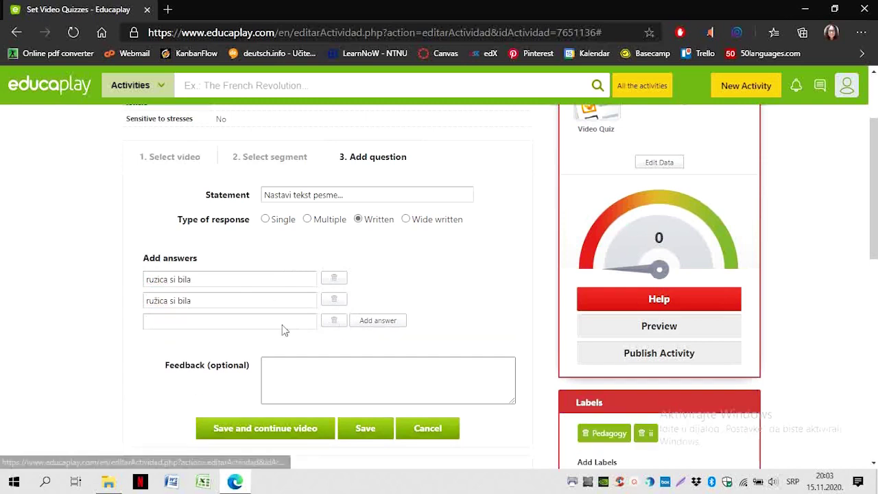
pyautogui.write('Ružica si bila')
pyautogui.click(379, 323)
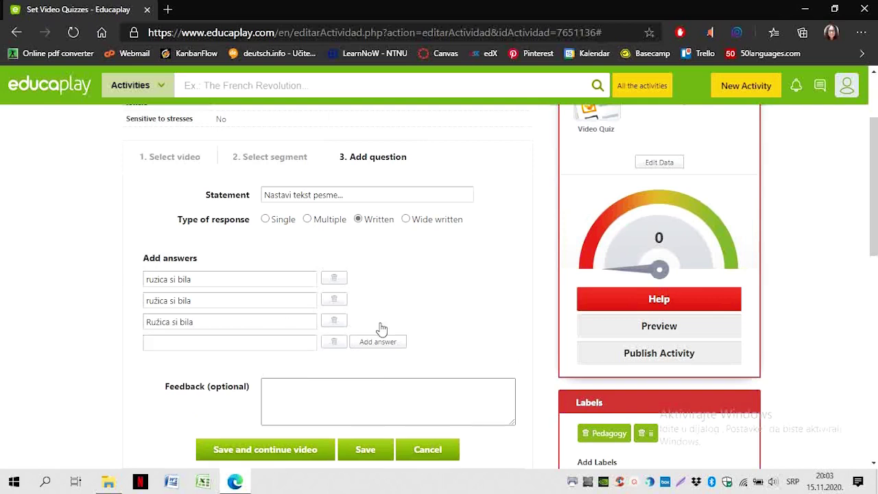
# Add 'Ruzica si bila' as the fourth accepted answer and save the question
pyautogui.write('Ruzica si bila')
pyautogui.scroll(-1, 302, 339)
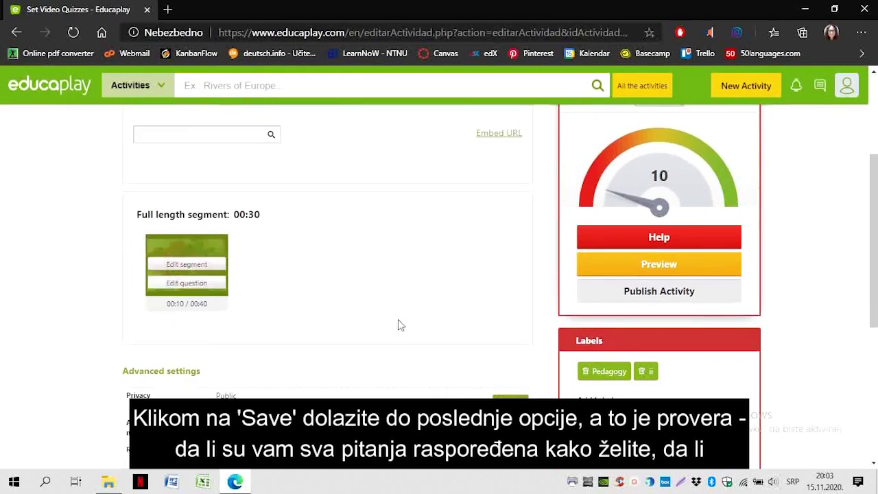
pyautogui.scroll(3, 425, 327)
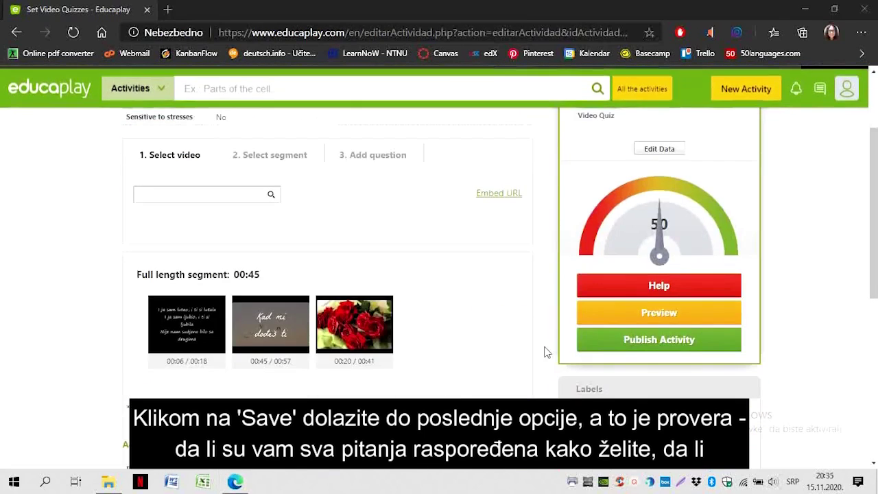
pyautogui.moveTo(186, 322); pyautogui.dragTo(208, 296)
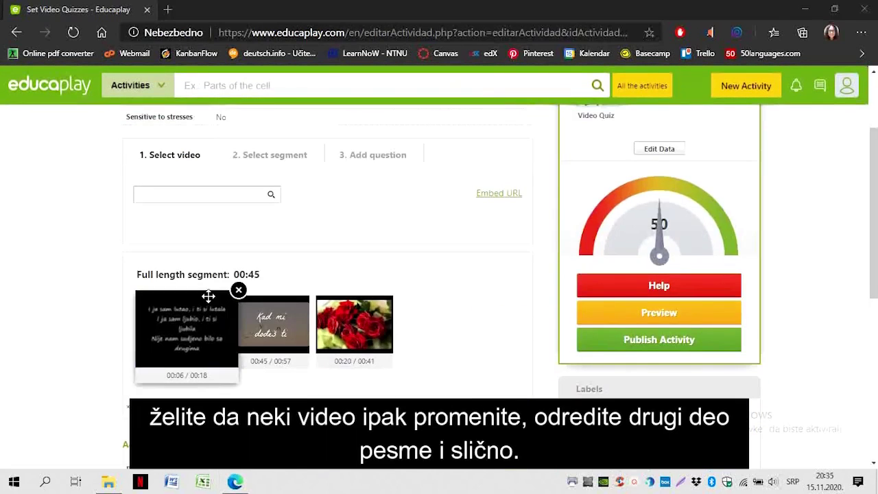
pyautogui.moveTo(216, 322)
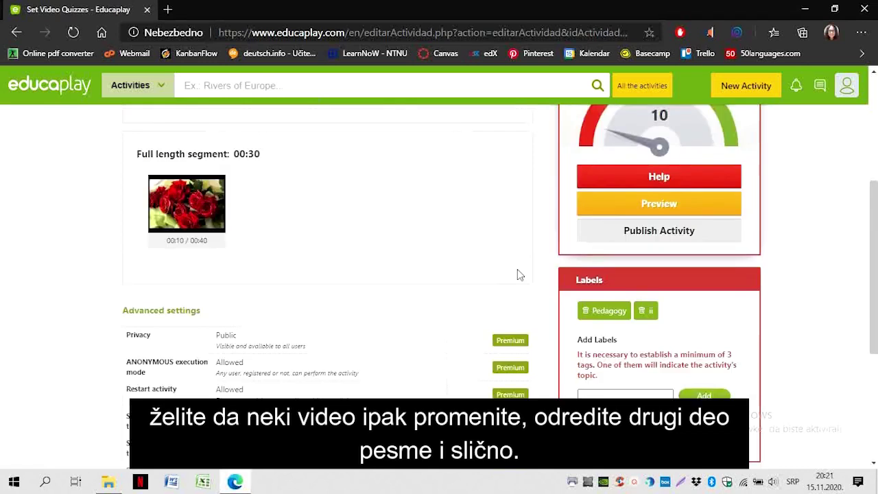
# Add the labels muzikanten and music to the quiz
pyautogui.scroll(-3, 517, 268)
pyautogui.click(618, 329)
pyautogui.write('muzika')
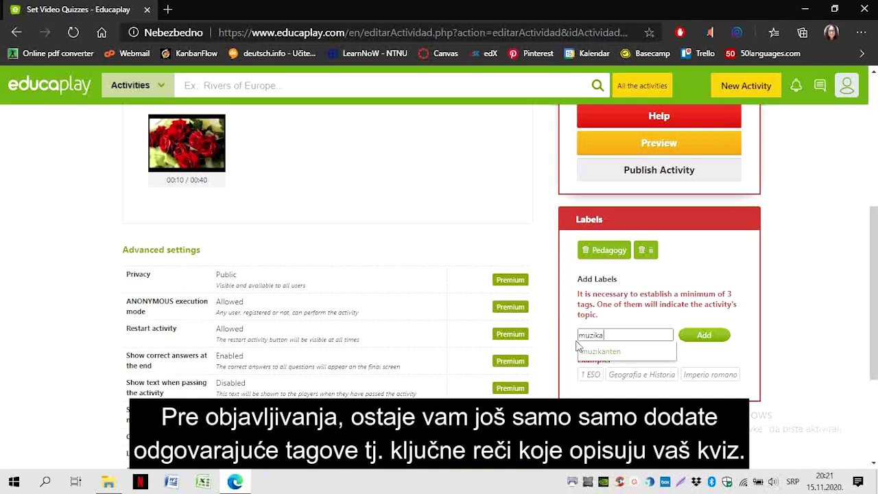
pyautogui.click(580, 349)
pyautogui.write('music')
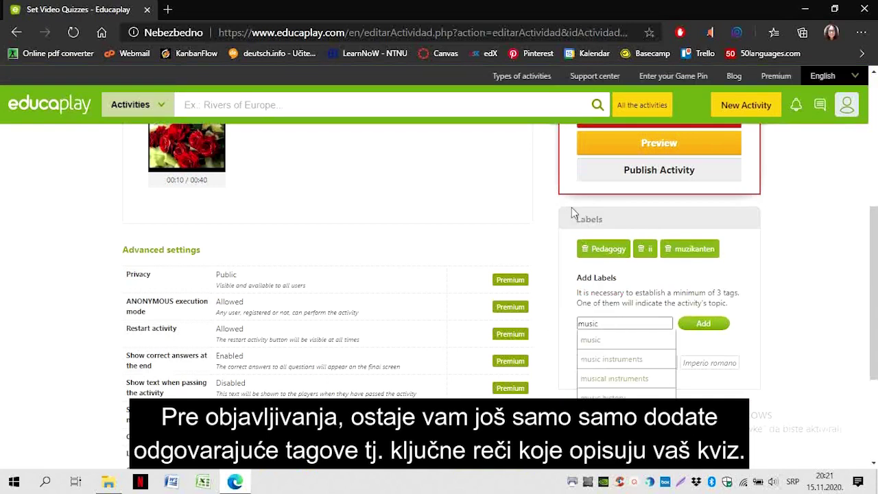
pyautogui.press('Return')
pyautogui.click(641, 248)
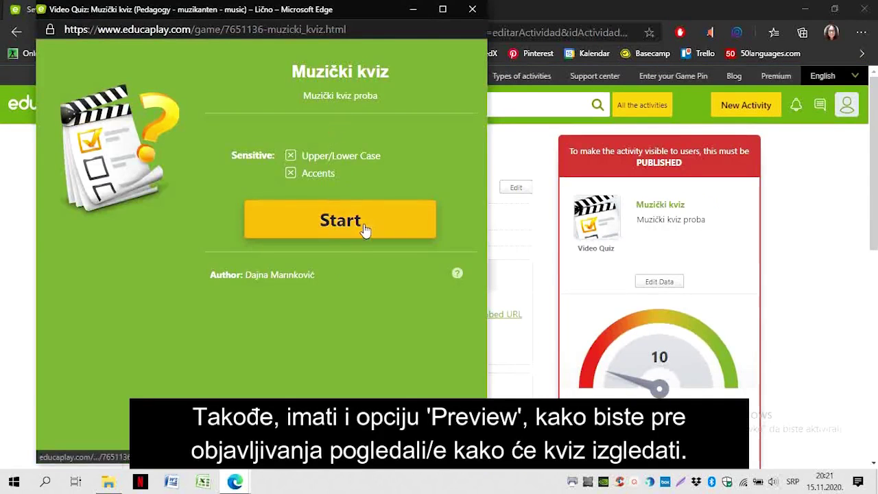
# Play the quiz preview, answer 'ni covjek kao ja', and finish on the results screen
pyautogui.click(305, 229)
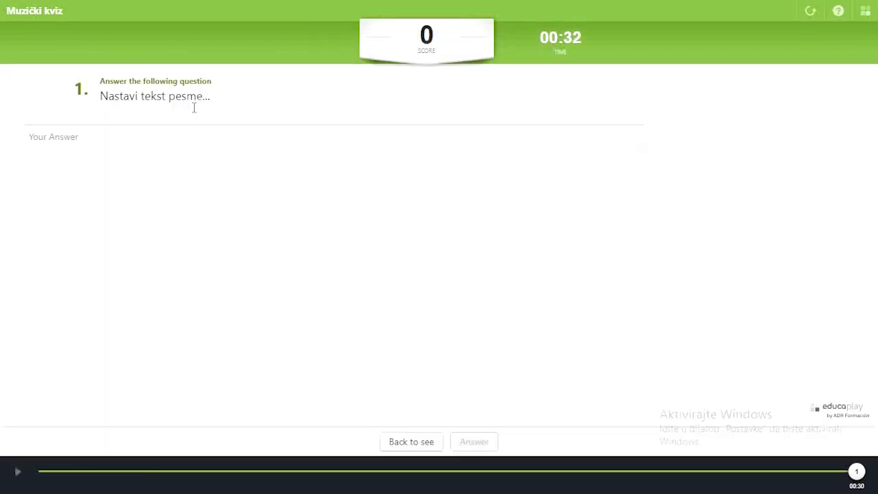
pyautogui.click(206, 136)
pyautogui.write('ni covjek kao')
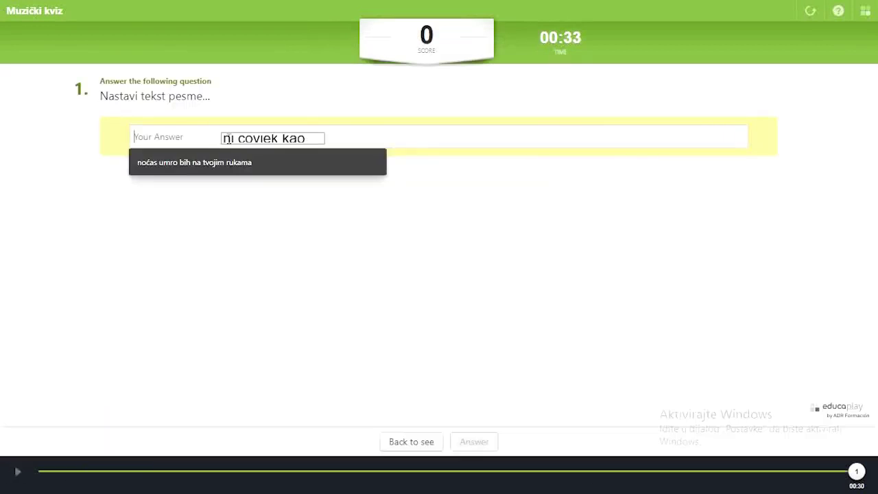
pyautogui.write('ja')
pyautogui.click(473, 441)
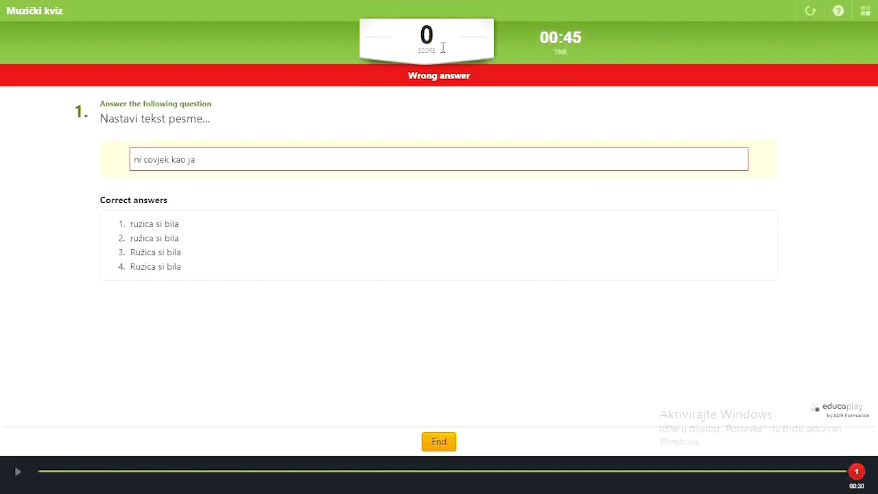
pyautogui.click(439, 441)
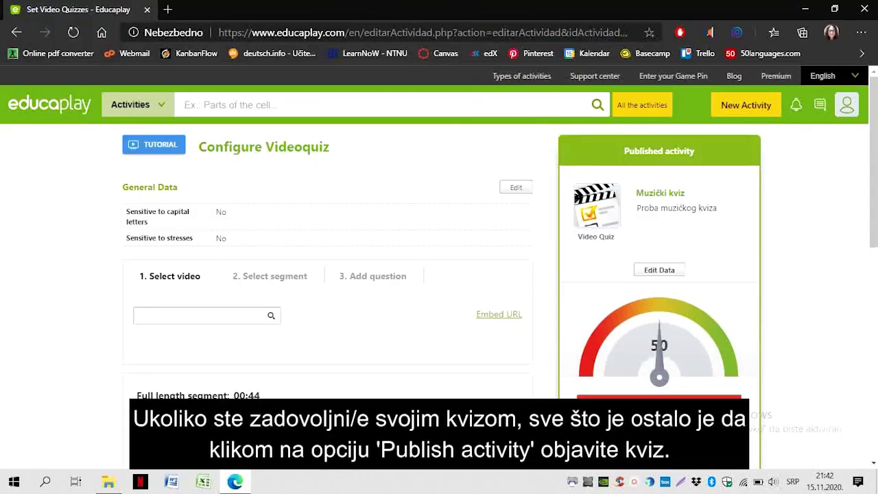
# Return to My activities and open the quiz's actions to reach the Proba 2 page
pyautogui.scroll(-3, 503, 377)
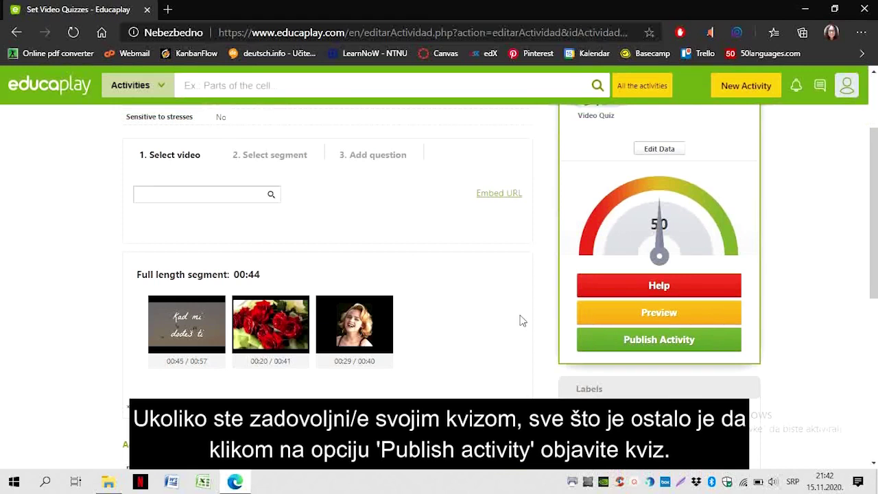
pyautogui.scroll(2, 526, 320)
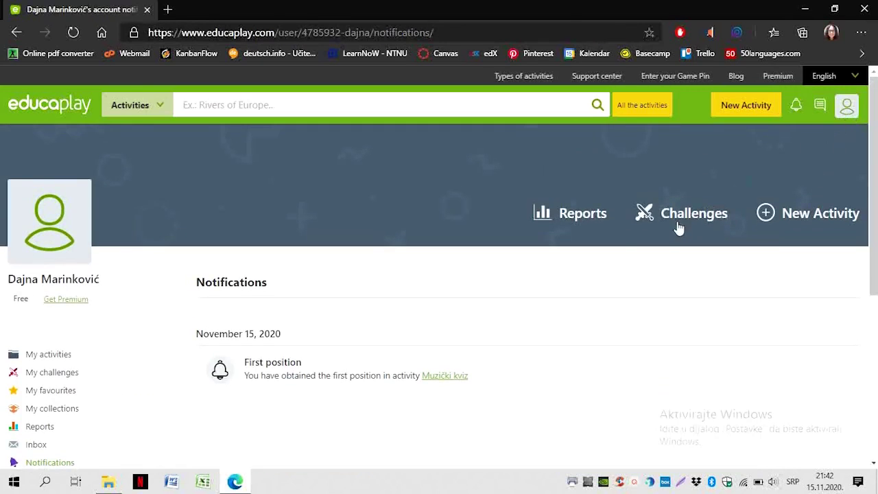
pyautogui.hotkey('alt', 'Left')
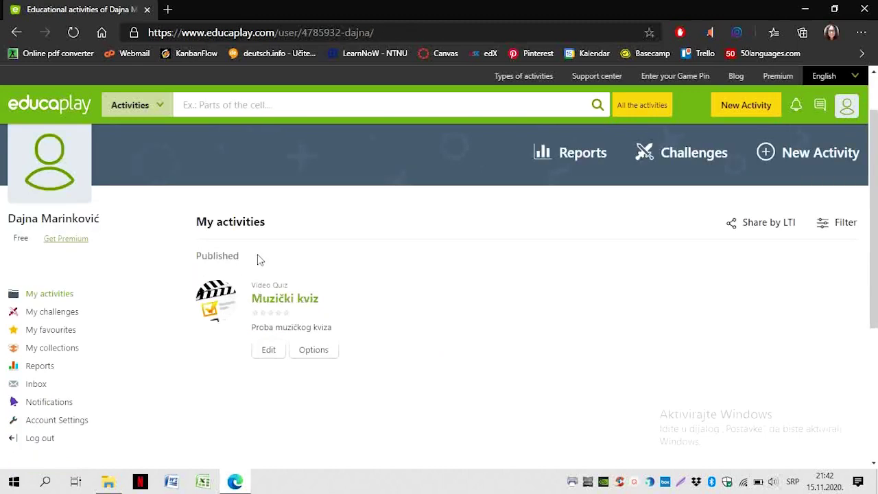
pyautogui.scroll(1, 341, 353)
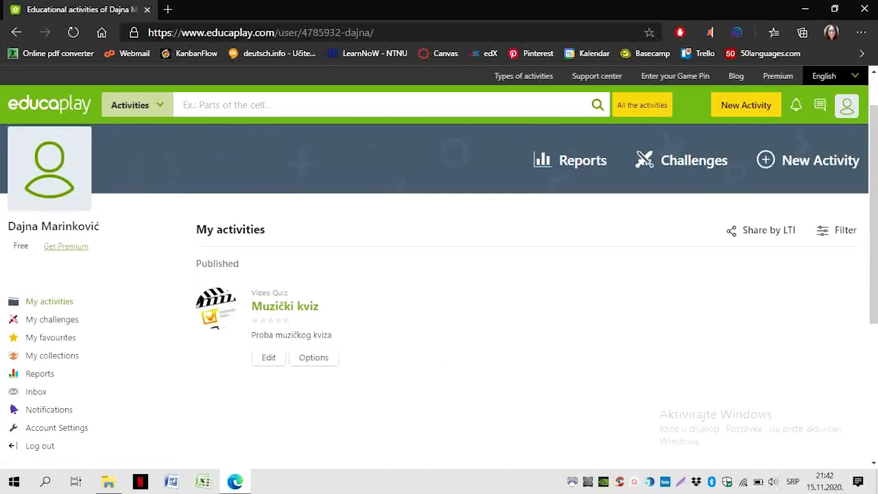
pyautogui.click(313, 357)
pyautogui.scroll(-2, 391, 347)
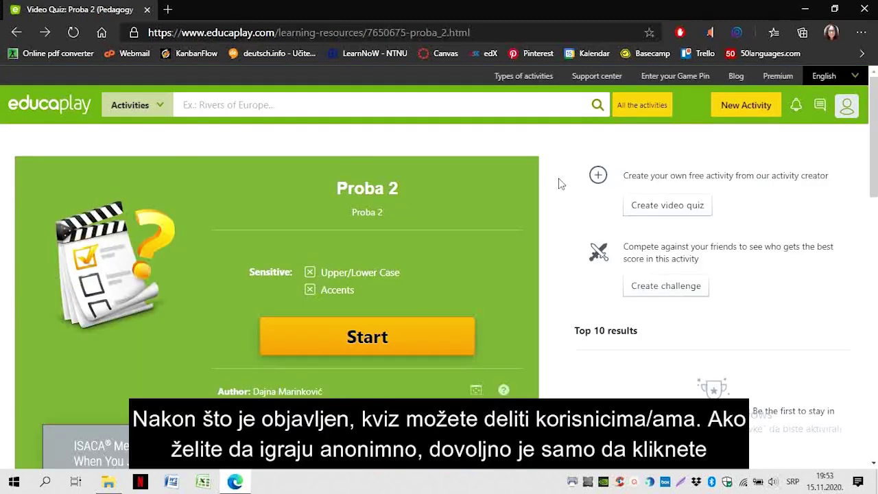
pyautogui.scroll(-1, 560, 184)
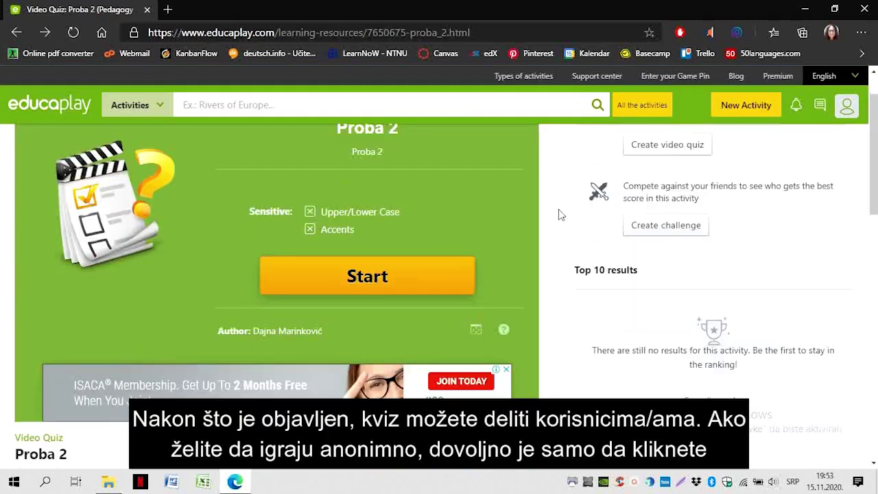
# Share Proba 2 and answer question 2 with 'A kad mi dodjes tu' on the phone
pyautogui.scroll(-3, 559, 233)
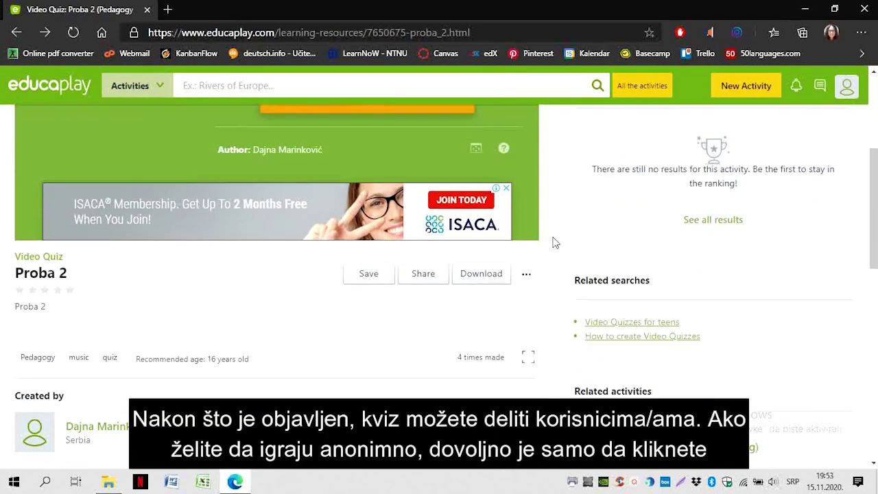
pyautogui.click(423, 273)
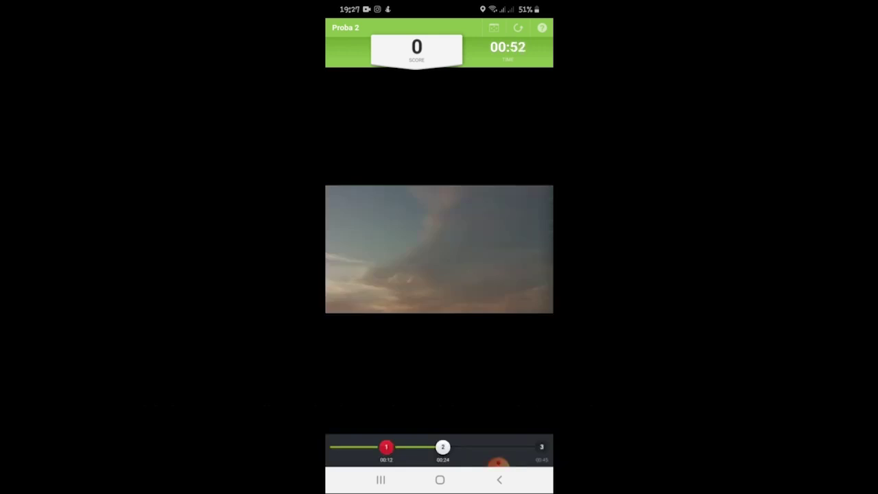
pyautogui.write('A kad mi dodjes tu')
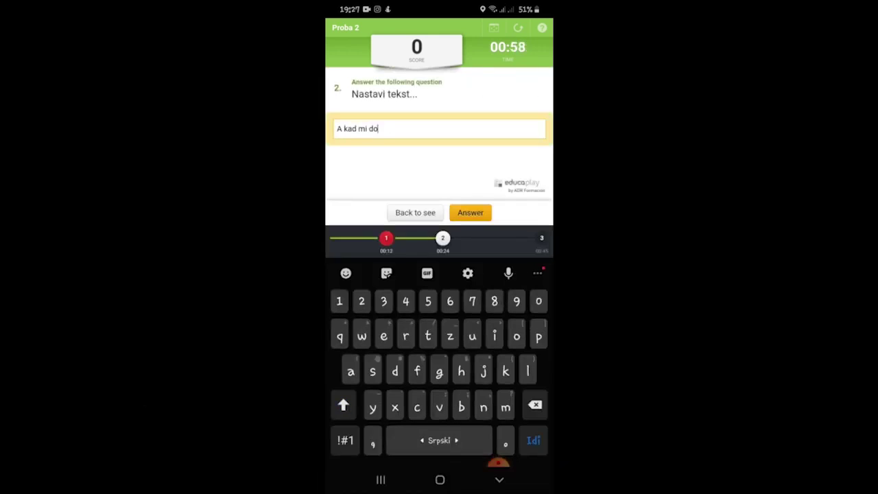
pyautogui.press('Return')
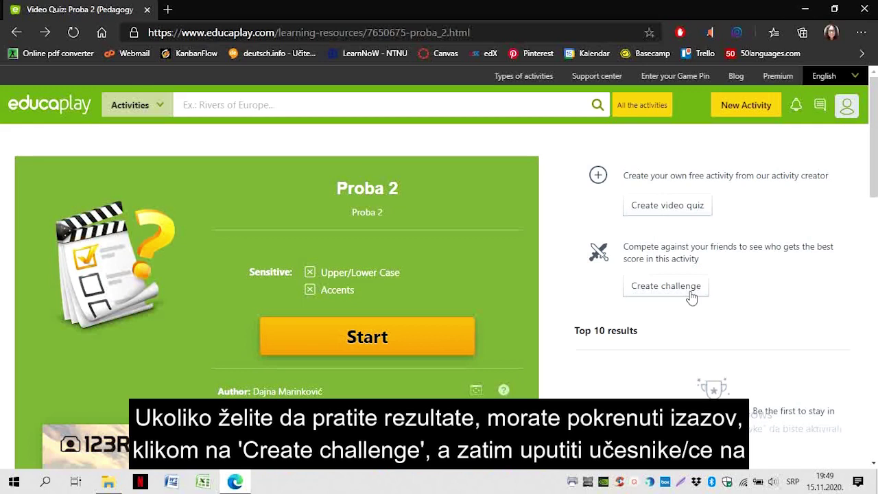
pyautogui.click(691, 293)
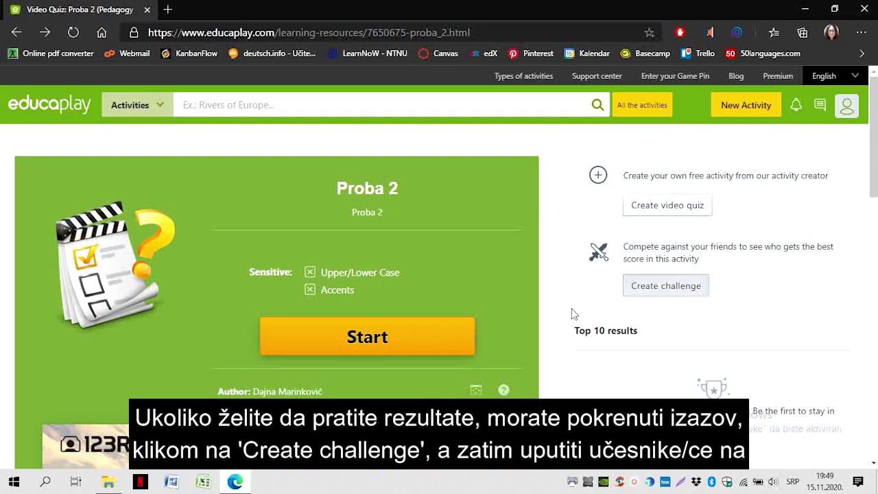
# View the new Proba 2 challenge and its Game Pin on the My challenge page
pyautogui.scroll(1, 569, 315)
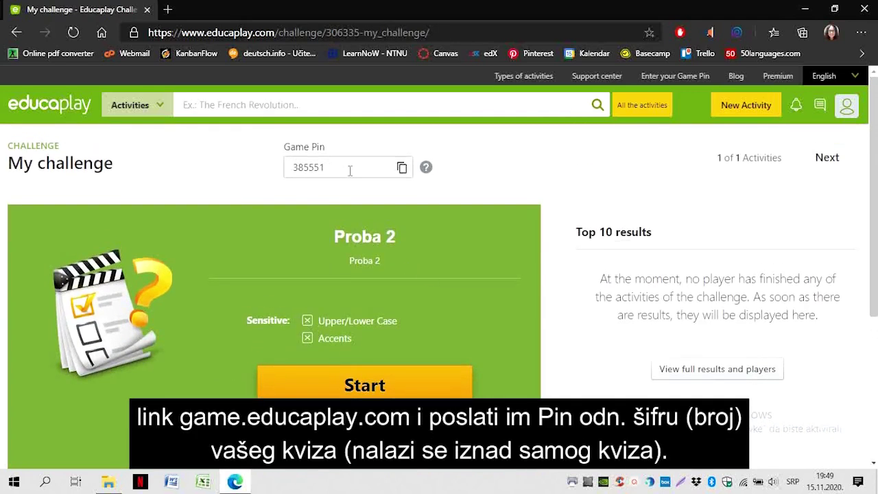
# Join the challenge on the phone with Game Pin 650579 as guest 'Gost 1'
pyautogui.moveTo(432, 172)
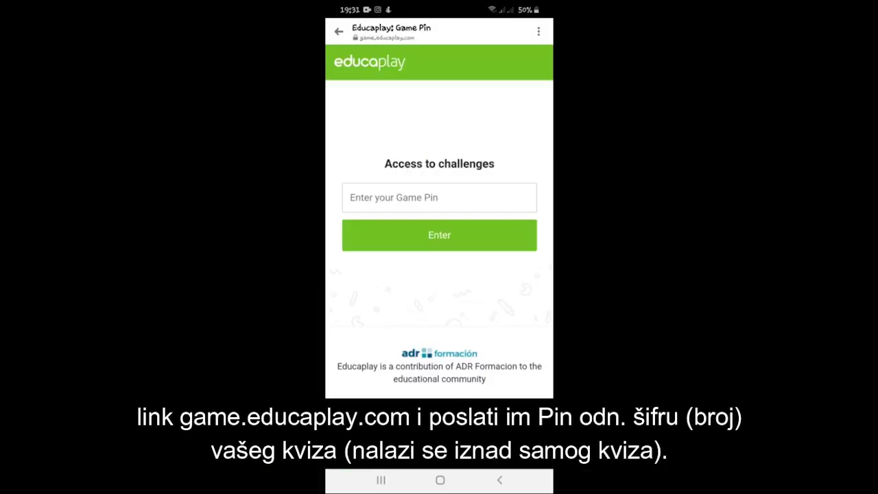
pyautogui.click(439, 197)
pyautogui.write('650579')
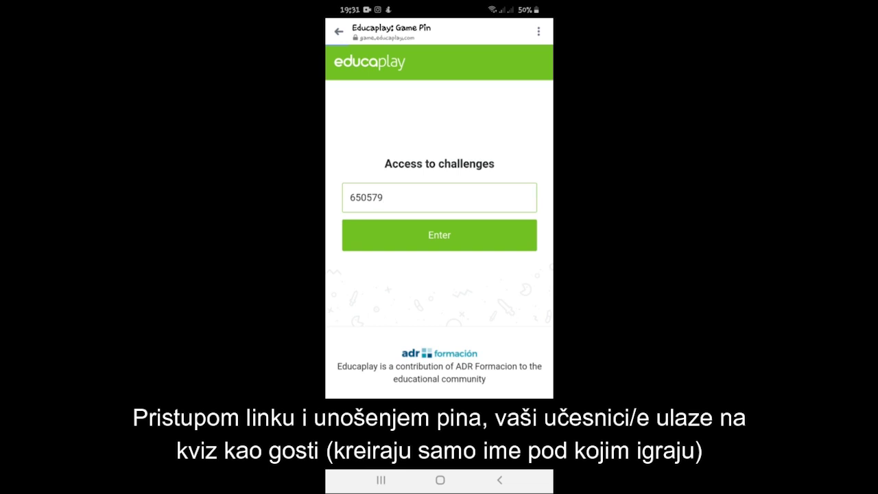
pyautogui.click(439, 234)
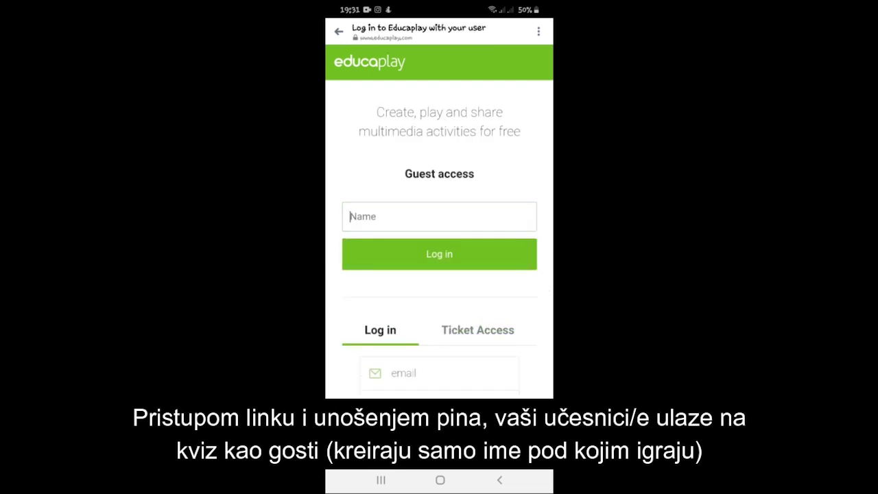
pyautogui.write('G')
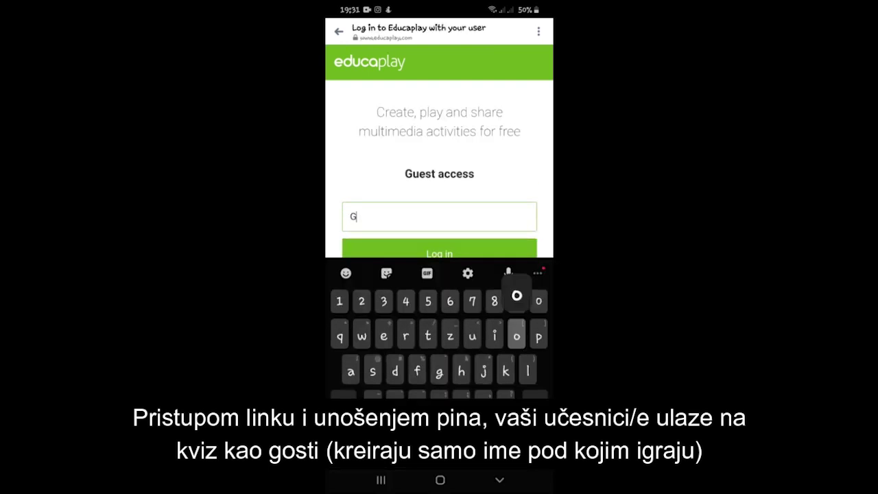
pyautogui.write('ost 1')
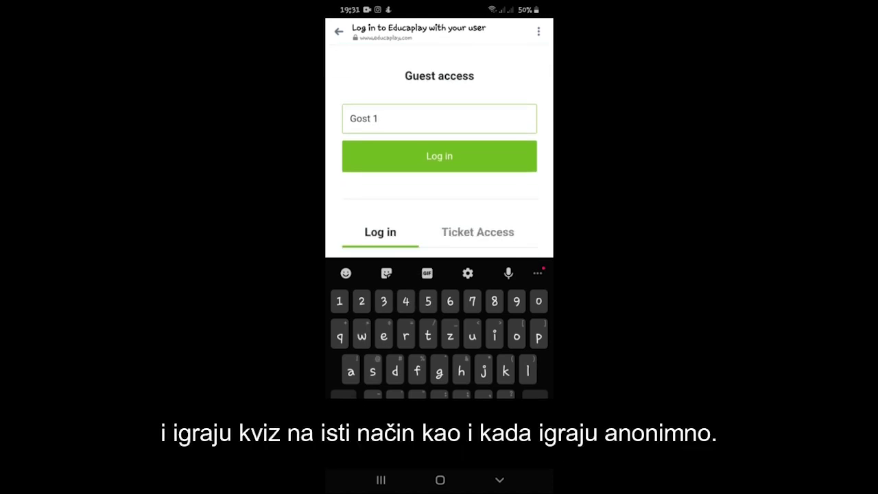
pyautogui.click(439, 156)
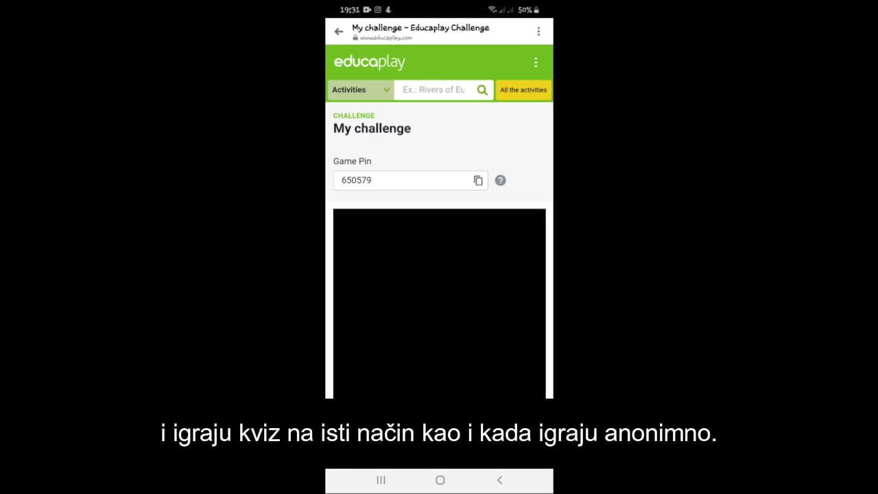
# Answer question 2 with 'A kad middodjes ti' and submit it
pyautogui.scroll(-1, 439, 274)
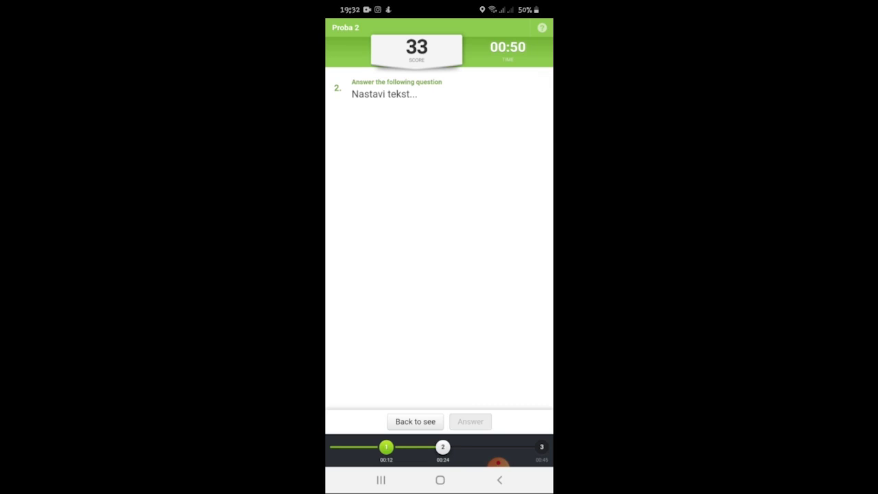
pyautogui.click(439, 129)
pyautogui.write('A kad mi')
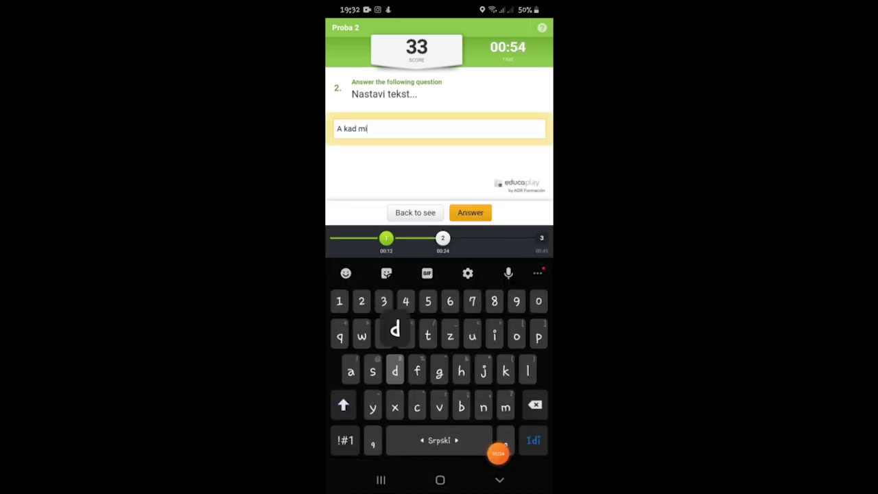
pyautogui.write('ddodjes ti')
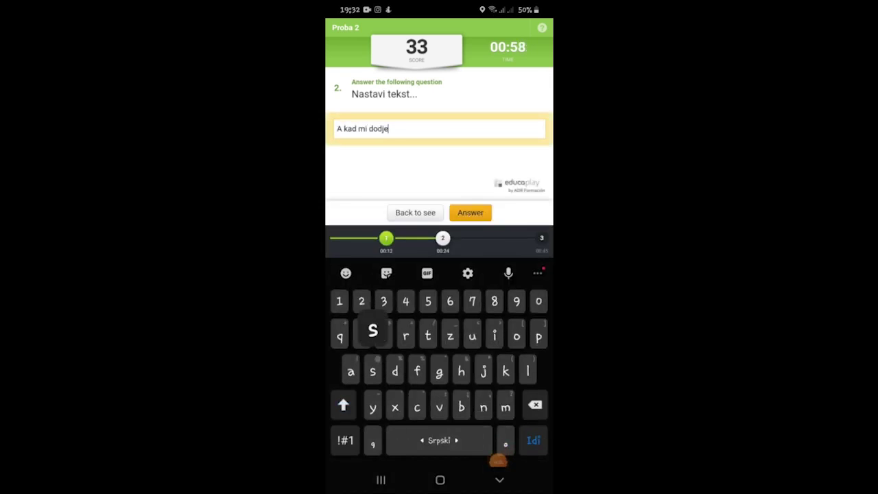
pyautogui.press('Return')
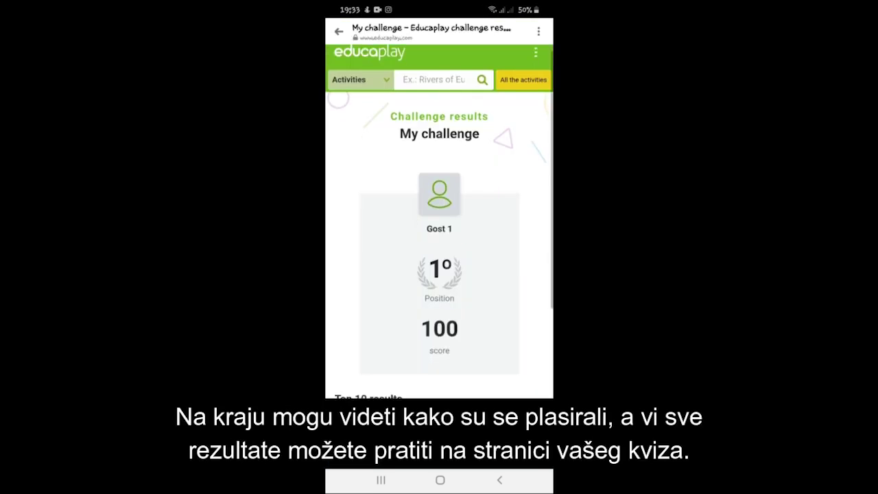
pyautogui.scroll(-3, 439, 219)
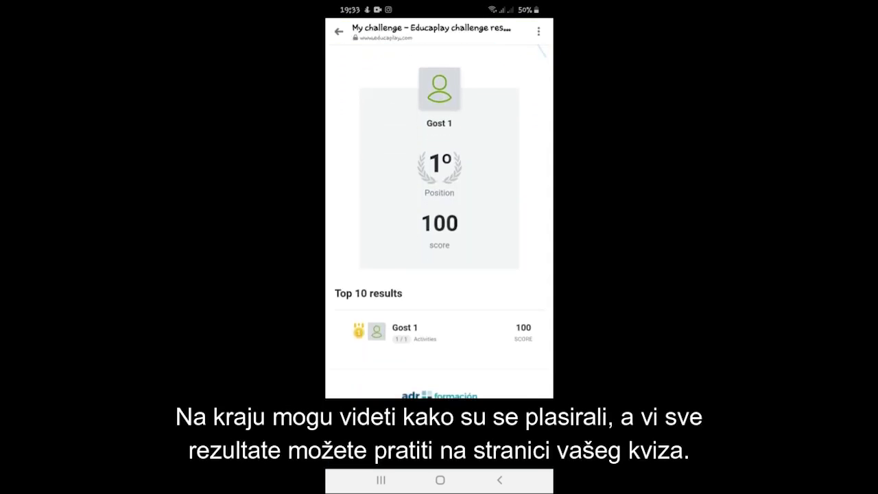
# Scroll the results to view the Top 10 with Gost 1 at 100 and another player at 66
pyautogui.scroll(5, 439, 220)
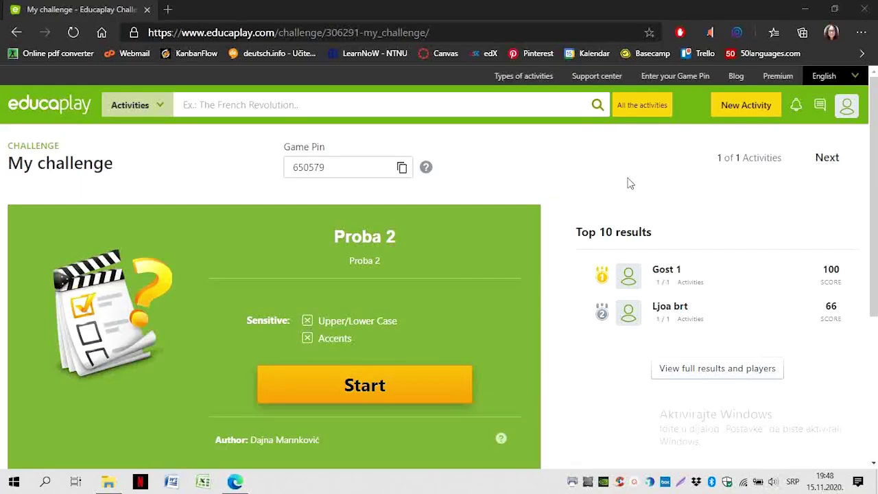
pyautogui.scroll(-1, 590, 192)
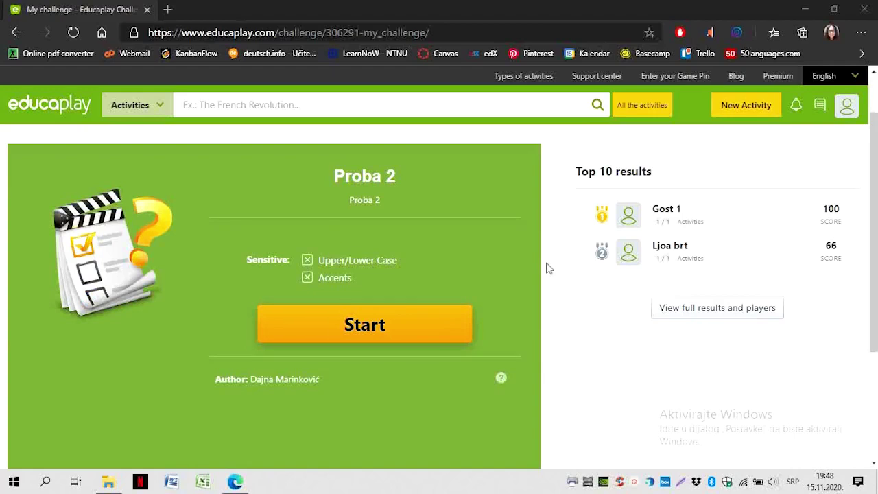